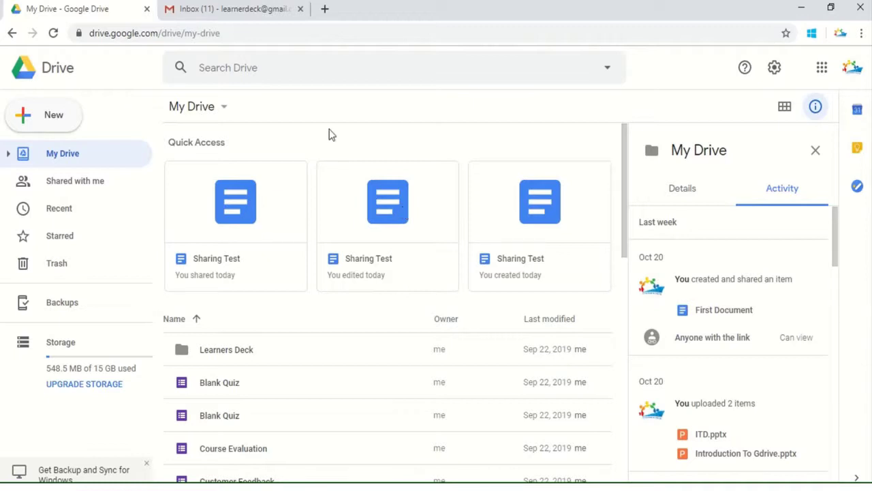
# Create a new blank Google Sheets spreadsheet in My Drive
pyautogui.click(233, 10)
pyautogui.click(95, 7)
pyautogui.click(61, 129)
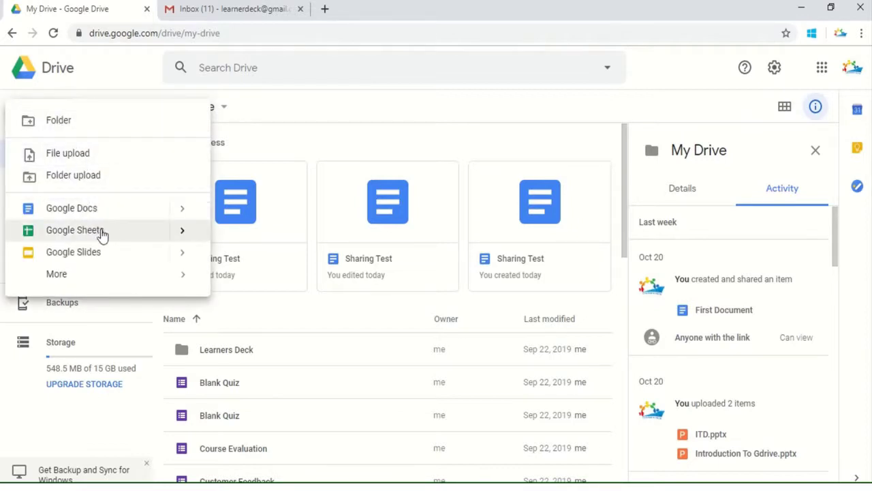
pyautogui.moveTo(179, 243)
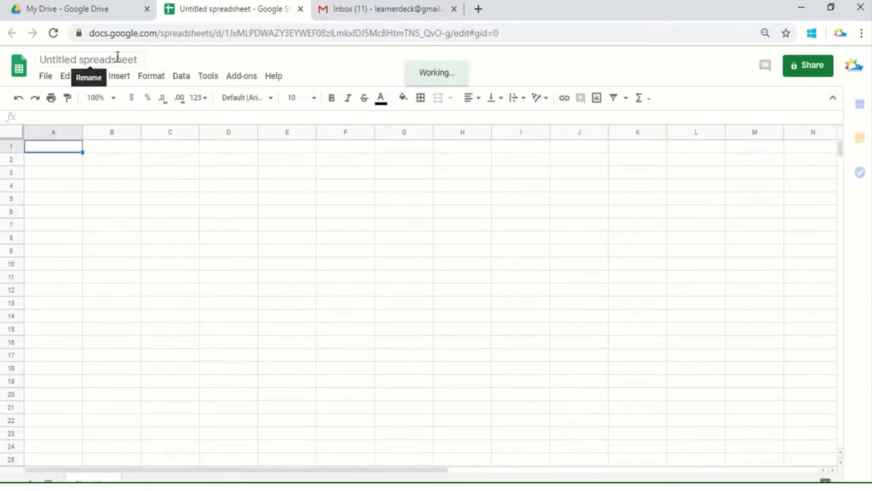
# Rename the untitled spreadsheet as EDatabase
pyautogui.click(118, 58)
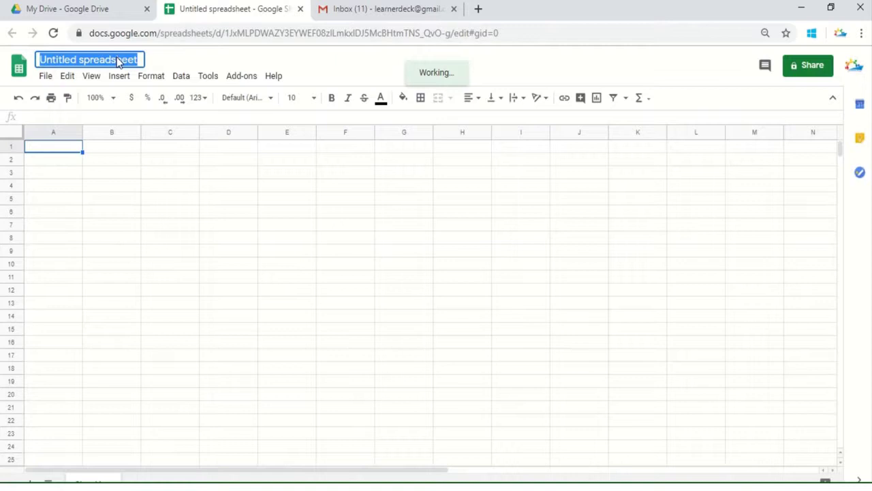
pyautogui.press('BackSpace')
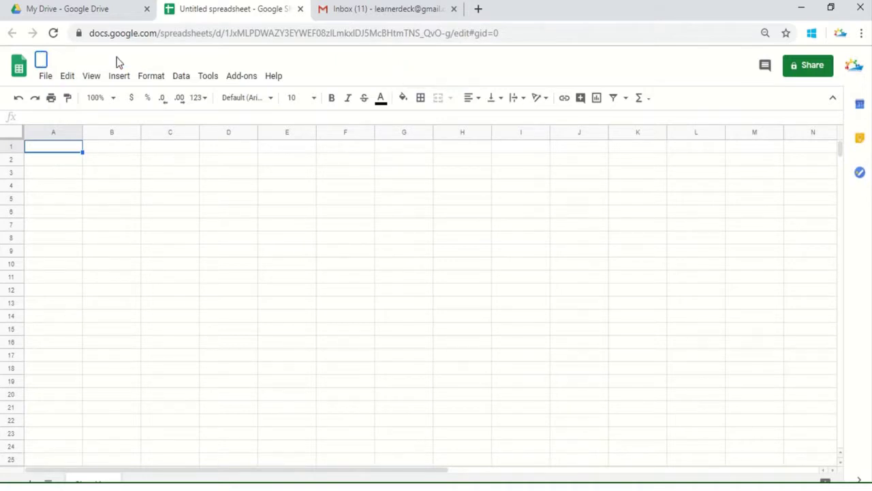
pyautogui.write('EData')
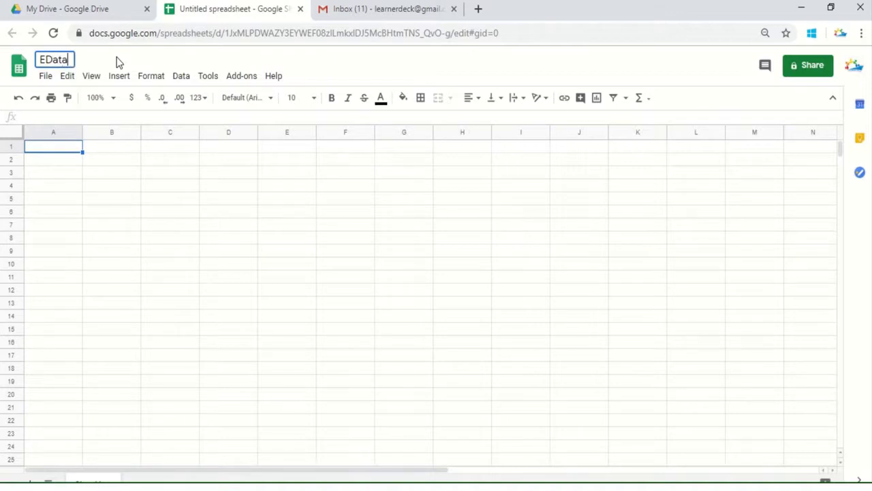
pyautogui.write('base')
pyautogui.click(41, 201)
# Enter the column headers Employee ID, Employee Name and Address in cells A1 to C1
pyautogui.click(59, 155)
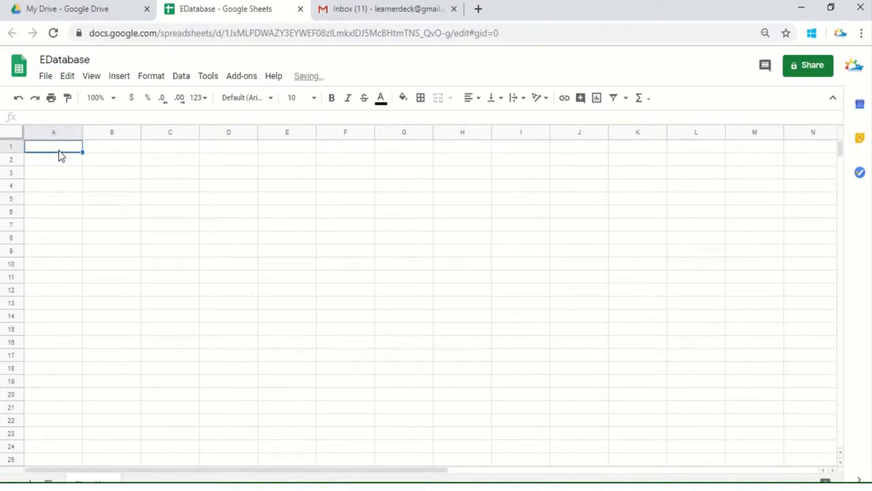
pyautogui.write('E')
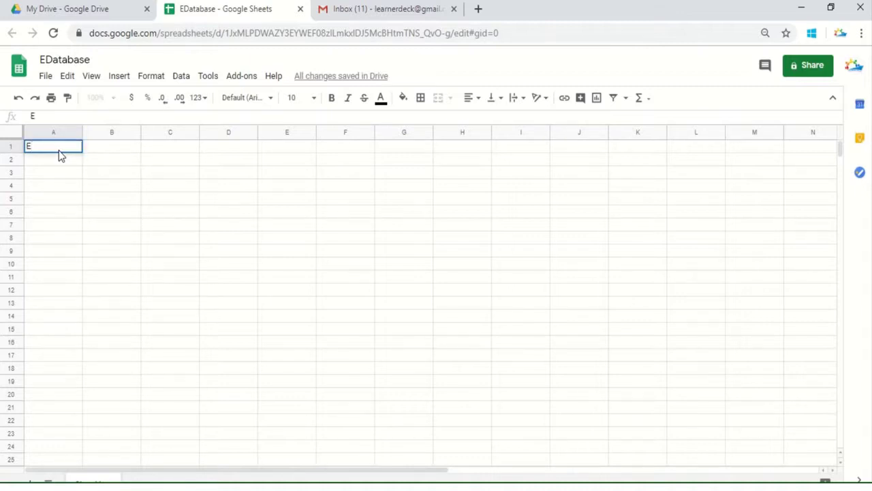
pyautogui.write('mployee ID')
pyautogui.press('Tab')
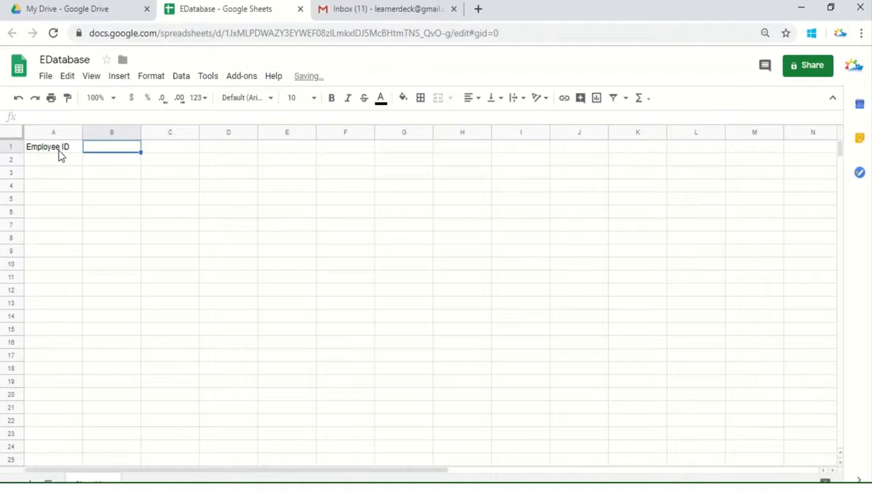
pyautogui.write('E')
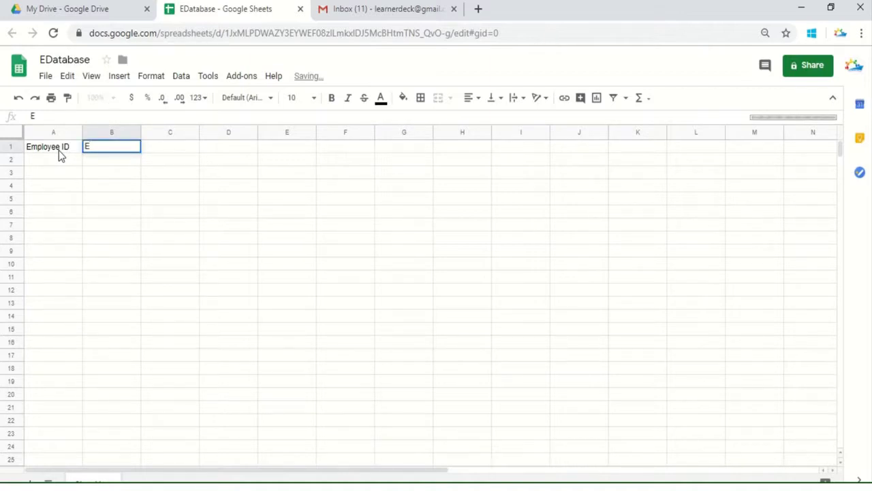
pyautogui.write('mployee Name')
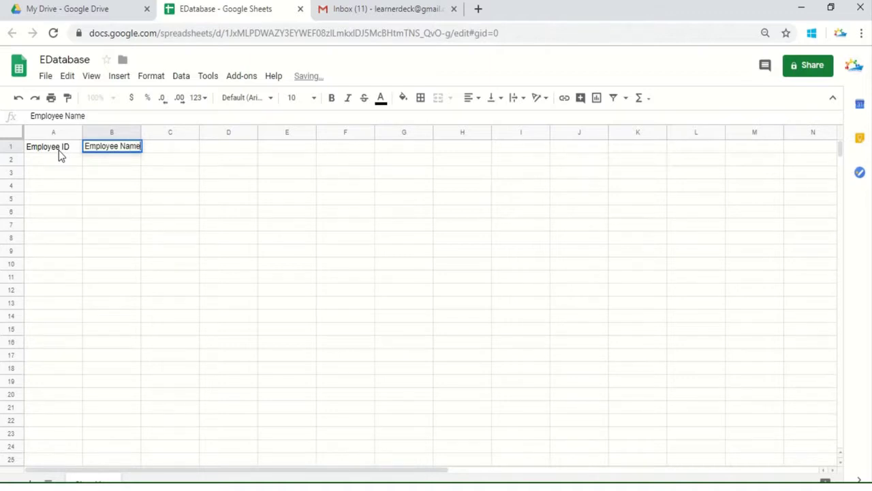
pyautogui.press('Tab')
pyautogui.write('A')
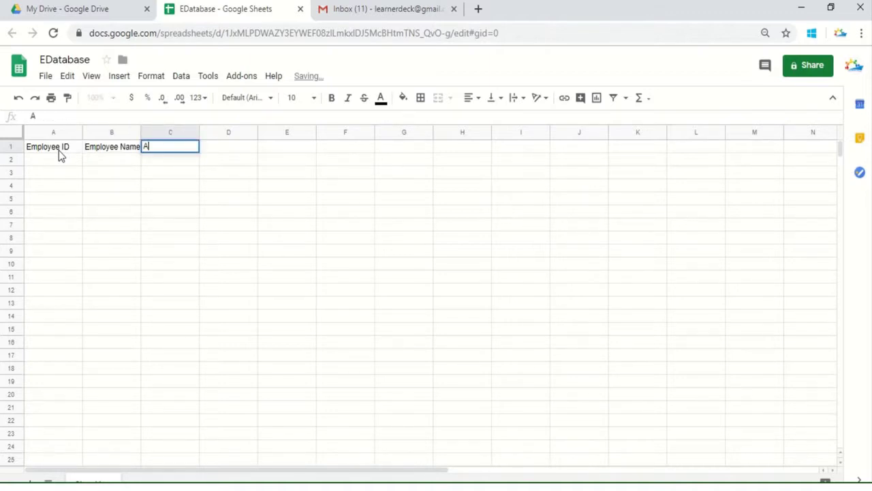
pyautogui.write('ddress')
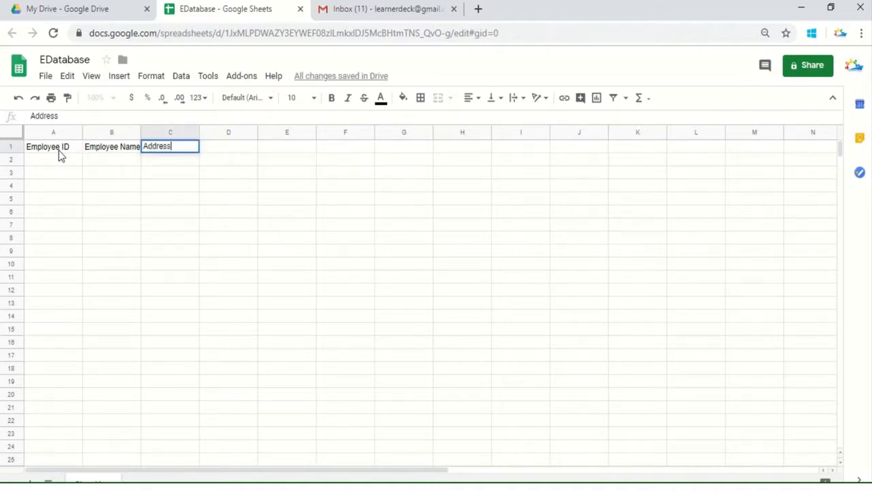
pyautogui.press('Tab')
# Add the headers Contact INFO in D1 and Designation in E1
pyautogui.write('C')
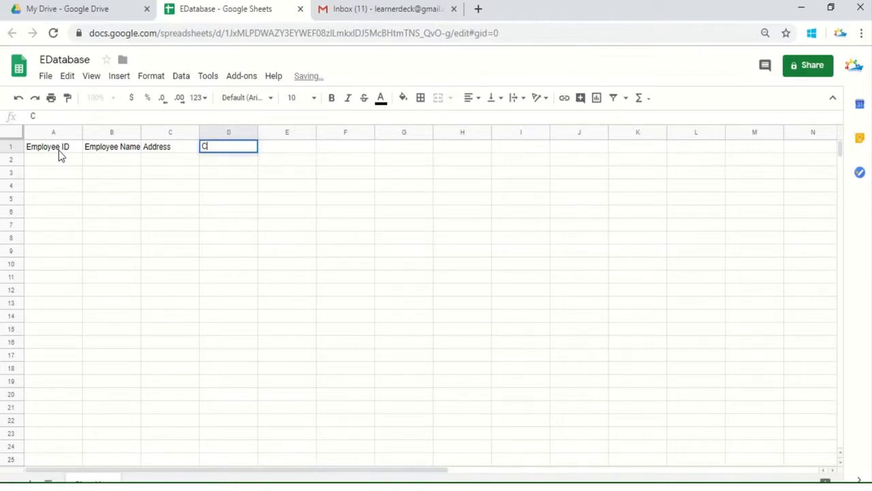
pyautogui.write('ont')
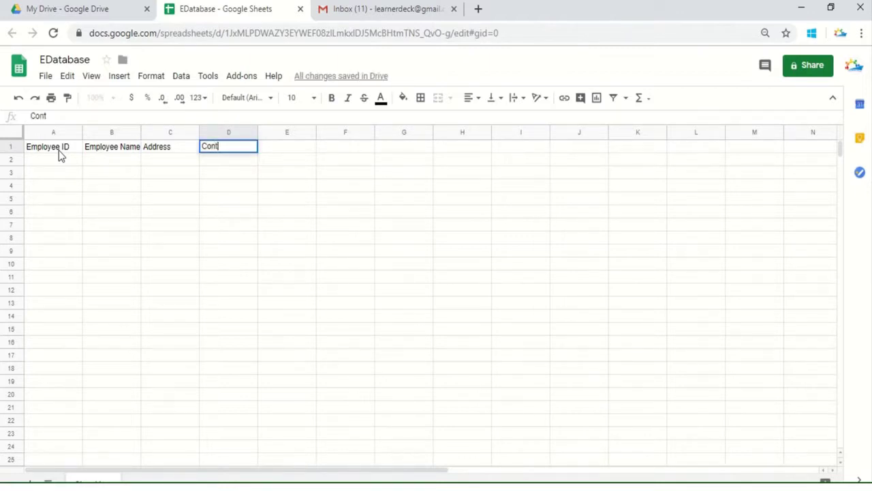
pyautogui.write('act IN')
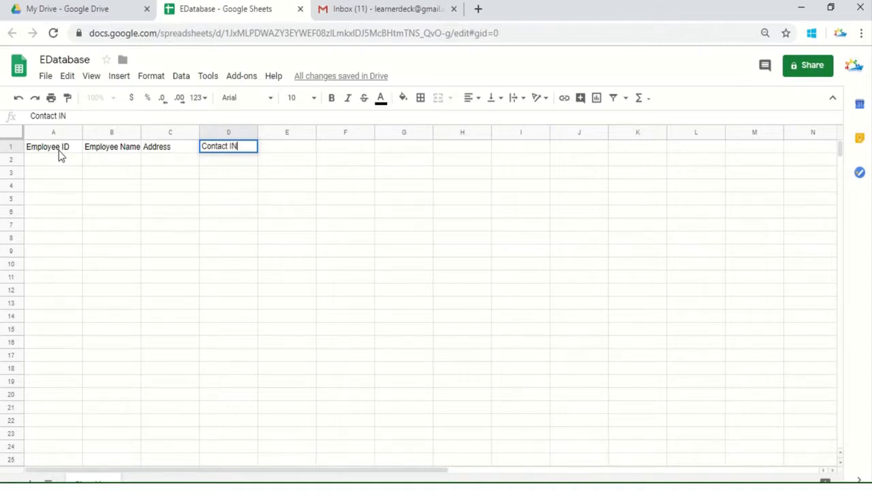
pyautogui.write('FO')
pyautogui.press('Tab')
pyautogui.write('De')
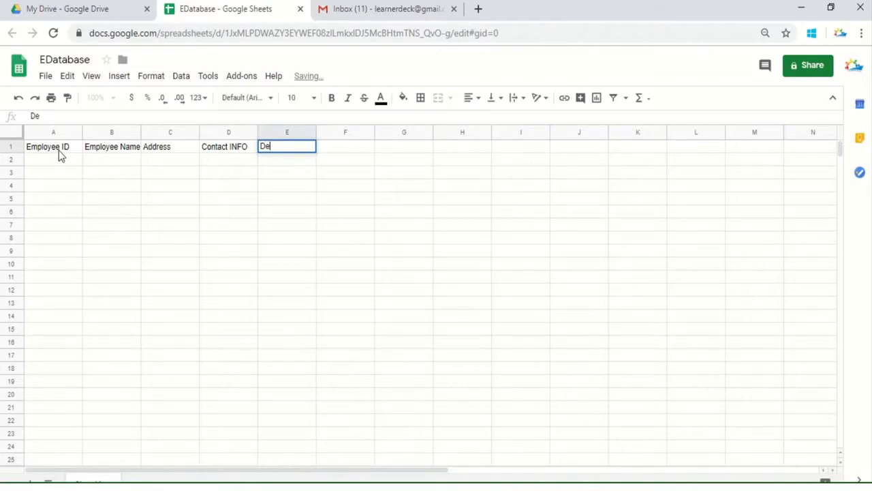
pyautogui.write('signa')
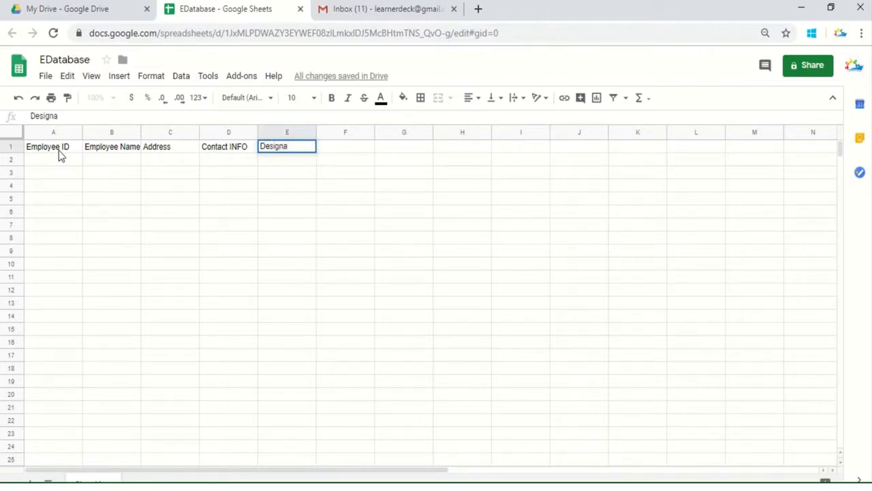
pyautogui.write('tion')
pyautogui.press('Tab')
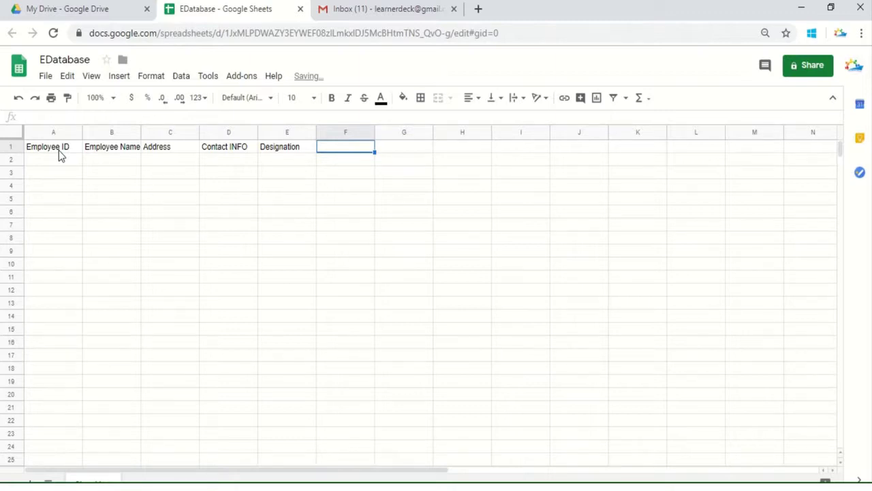
# Add the headers Certification in F1 and Last Degree in G1
pyautogui.write('Cet')
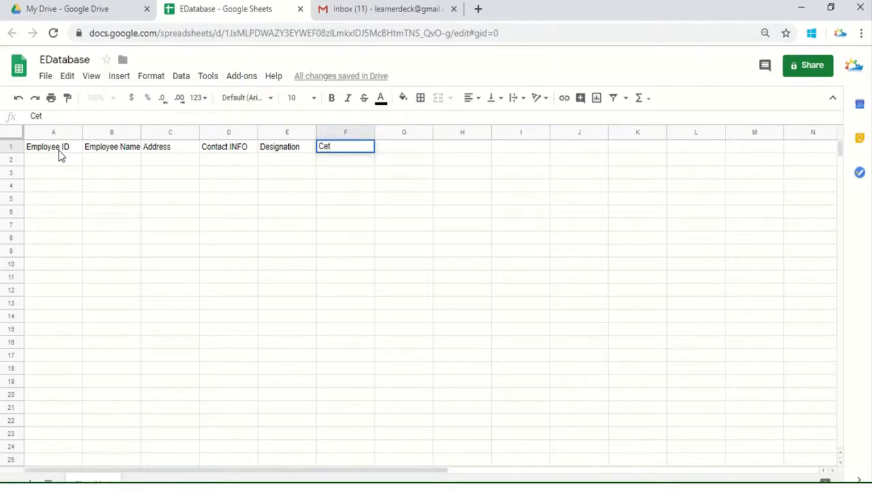
pyautogui.press('BackSpace')
pyautogui.write('rtification')
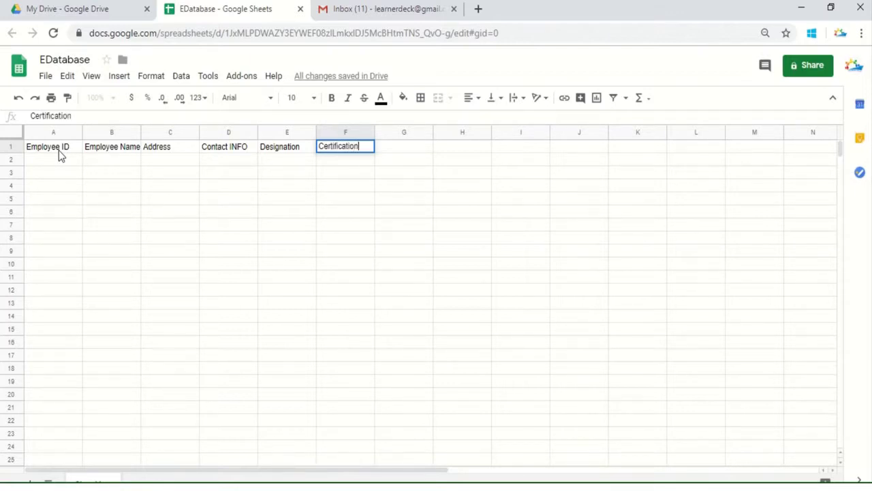
pyautogui.press('Tab')
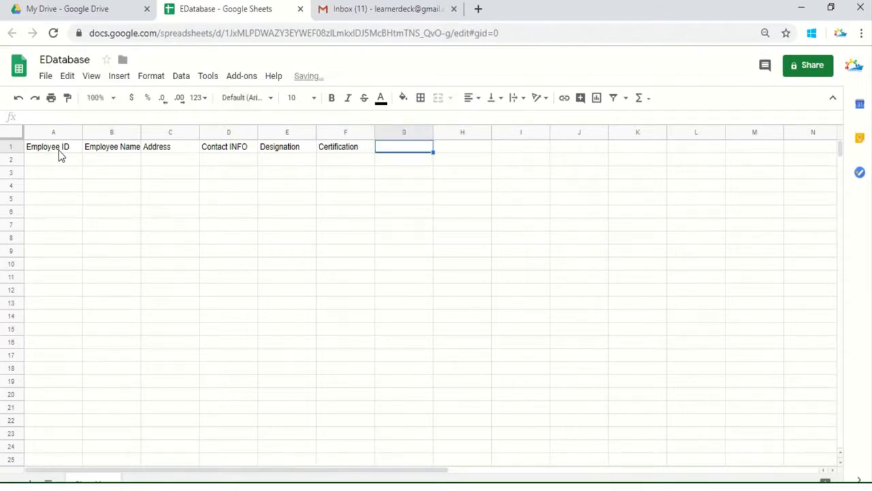
pyautogui.write('Last D')
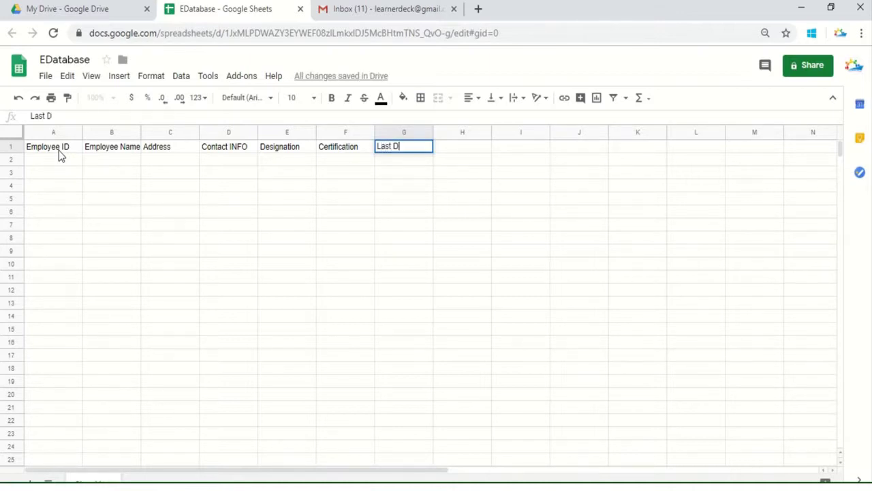
pyautogui.write('egree')
pyautogui.press('Tab')
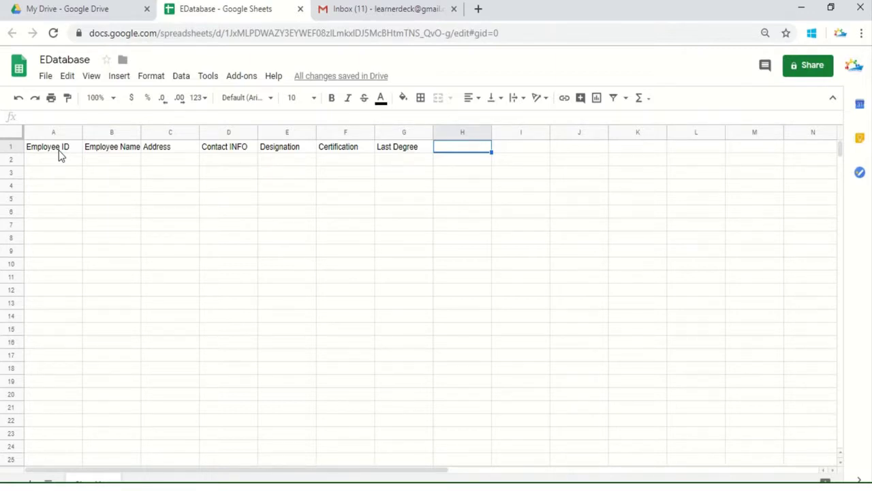
# Fill the header cells A1 to G1 with black
pyautogui.press('Left')
pyautogui.press('Left')
pyautogui.press('Left')
pyautogui.press('Left')
pyautogui.press('Left')
pyautogui.press('Left')
pyautogui.press('Left')
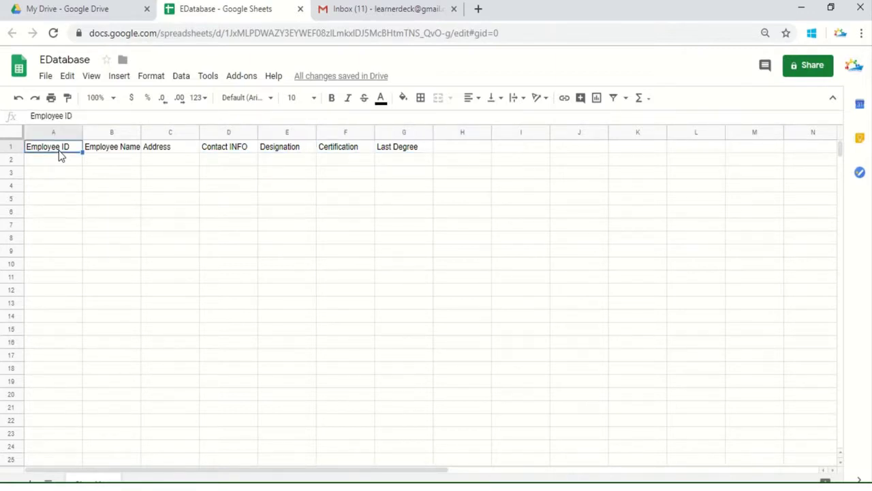
pyautogui.hotkey('shift', 'Right')
pyautogui.hotkey('shift', 'Right')
pyautogui.hotkey('shift', 'Right')
pyautogui.hotkey('shift', 'Right')
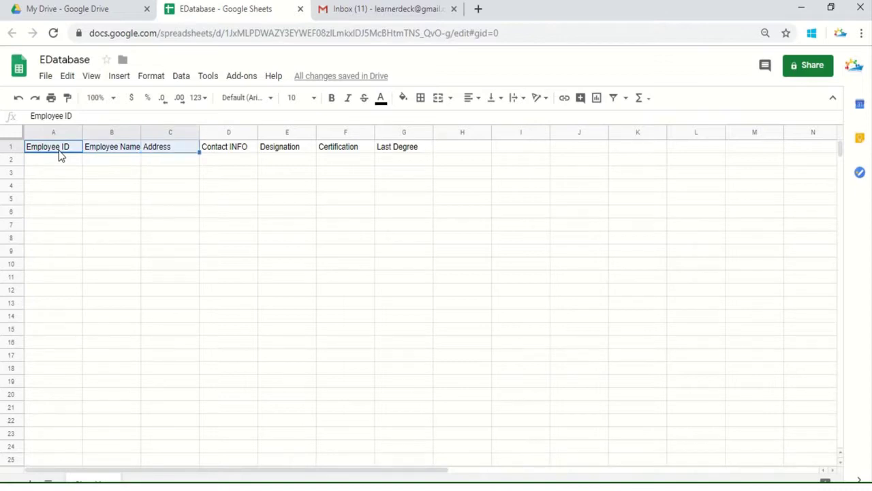
pyautogui.hotkey('shift', 'Right')
pyautogui.hotkey('shift', 'Right')
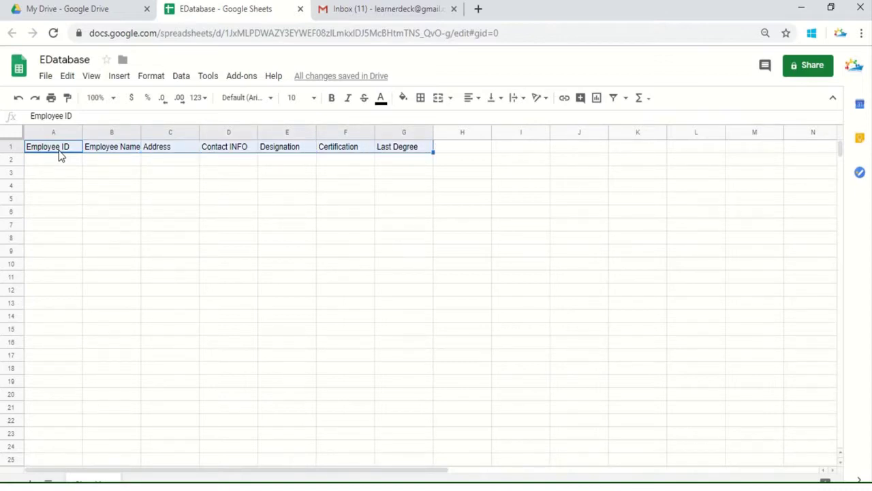
pyautogui.click(404, 97)
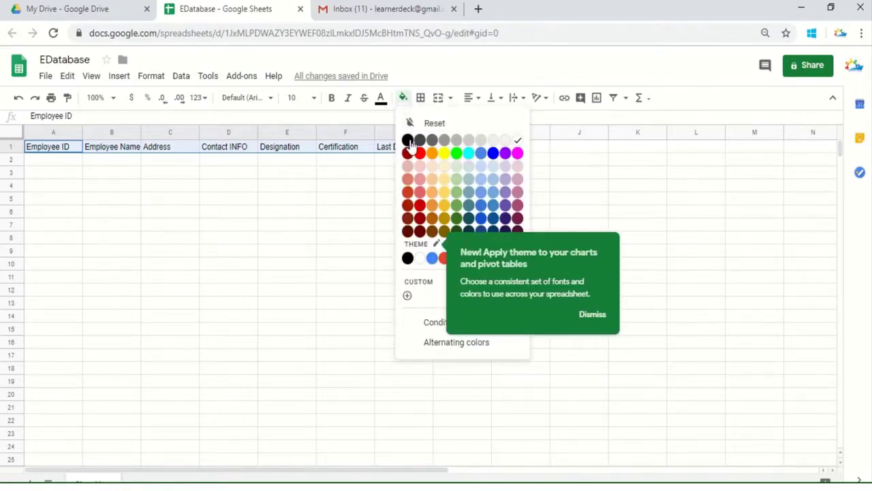
pyautogui.click(410, 139)
# Set the text colour of the header cells A1 to G1 to white
pyautogui.click(381, 99)
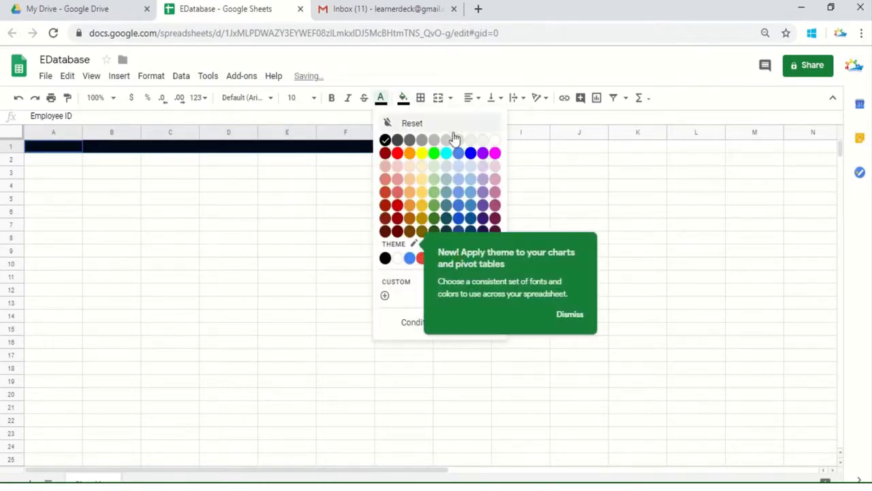
pyautogui.click(495, 140)
pyautogui.click(55, 159)
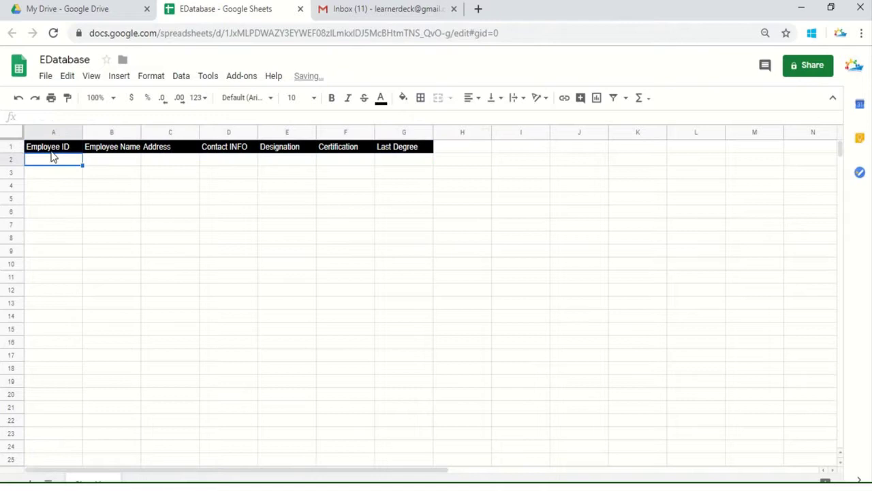
# Apply all borders to the table range A1 to G31 and return to the first cell
pyautogui.press('Up')
pyautogui.moveTo(53, 147); pyautogui.dragTo(414, 478)
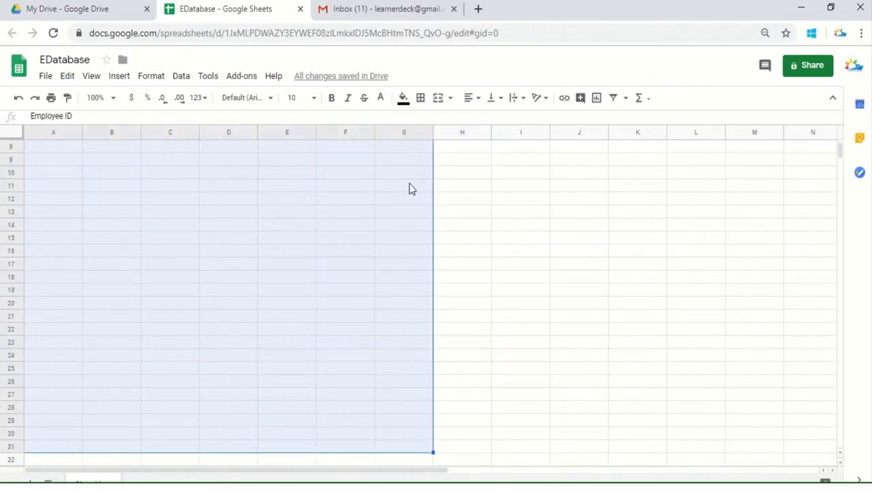
pyautogui.click(420, 97)
pyautogui.click(423, 120)
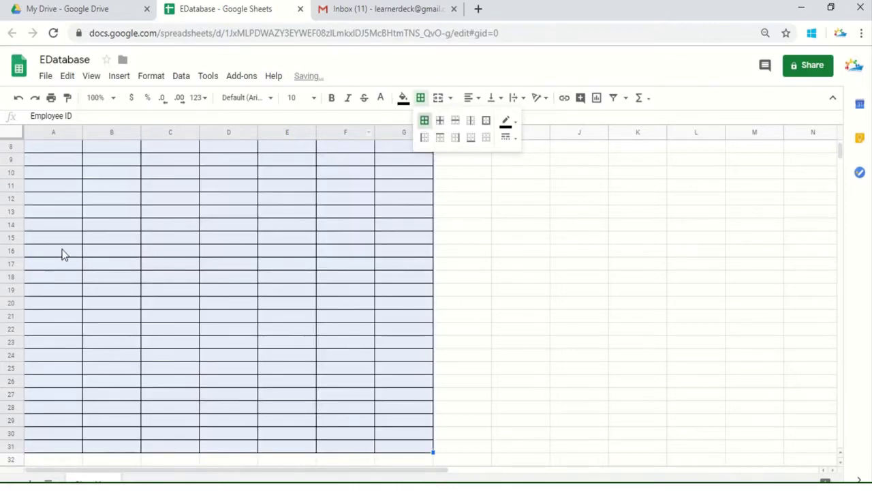
pyautogui.click(64, 254)
pyautogui.hotkey('ctrl', 'Home')
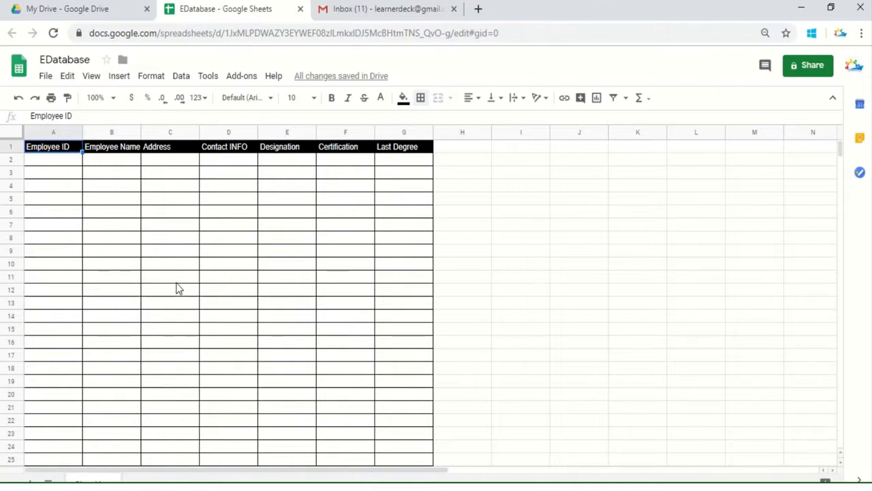
# Turn on link sharing for the EDatabase spreadsheet and get its shareable link
pyautogui.click(116, 174)
pyautogui.click(64, 151)
pyautogui.click(811, 68)
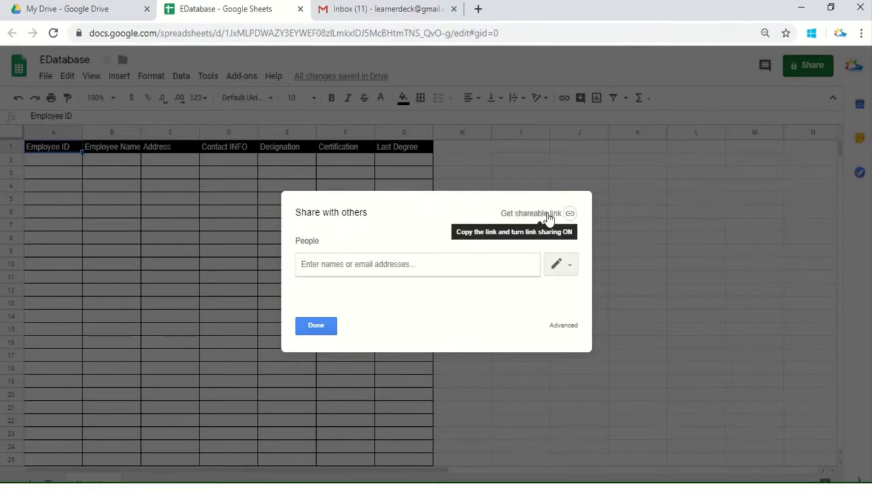
pyautogui.click(548, 214)
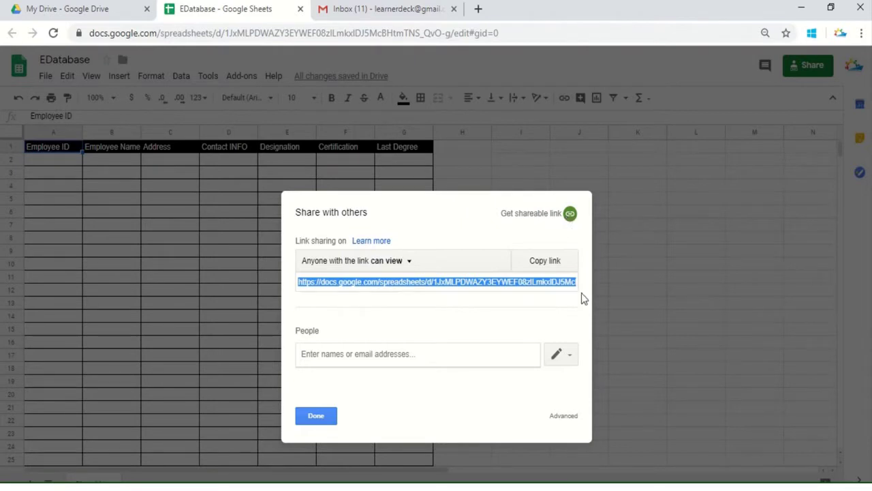
# Set link sharing to On - Anyone with the link with Can edit access, save it and finish sharing
pyautogui.click(409, 265)
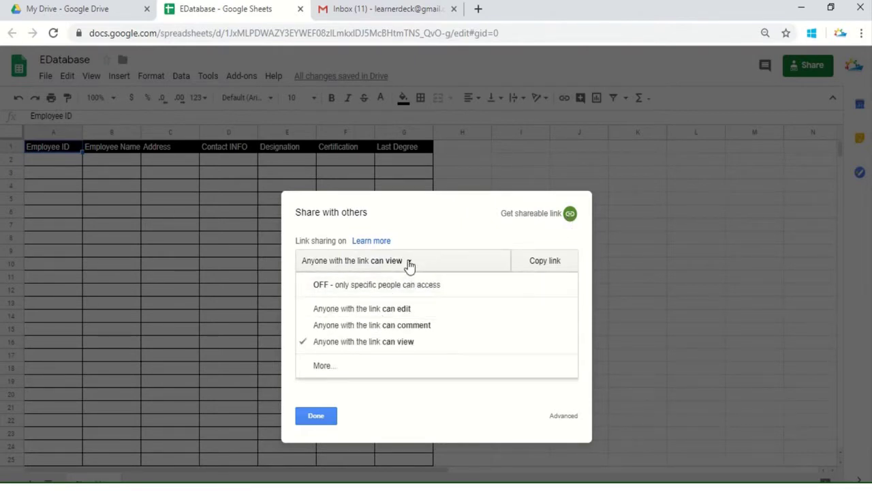
pyautogui.click(327, 367)
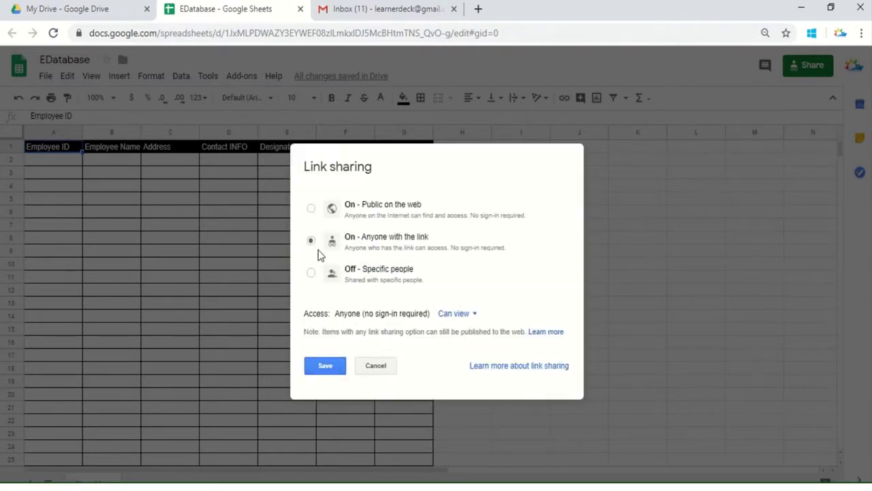
pyautogui.click(311, 209)
pyautogui.click(311, 275)
pyautogui.click(310, 242)
pyautogui.click(477, 315)
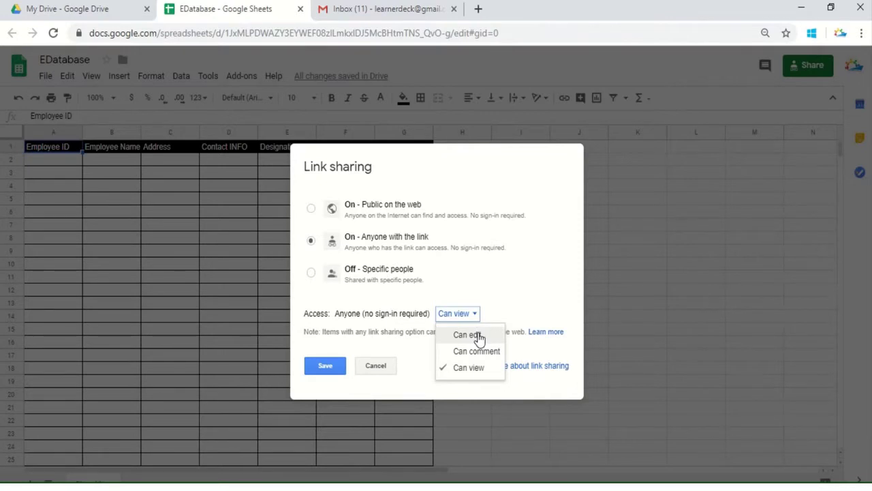
pyautogui.click(479, 335)
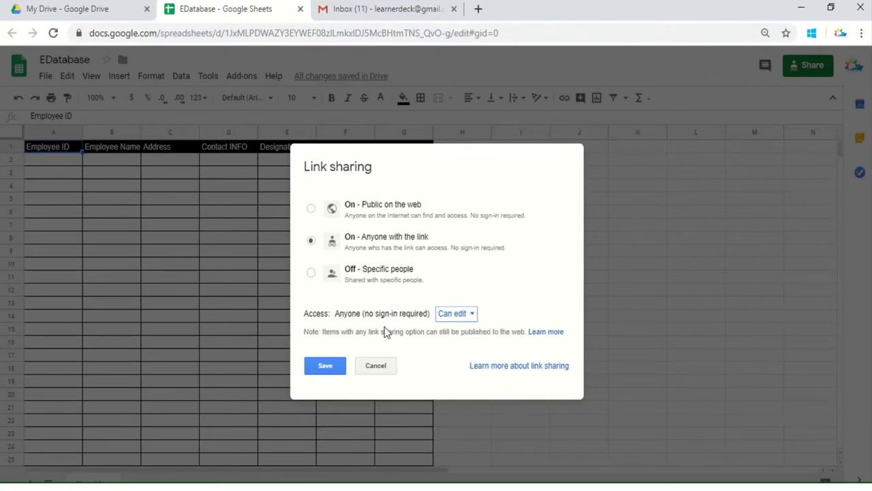
pyautogui.click(331, 366)
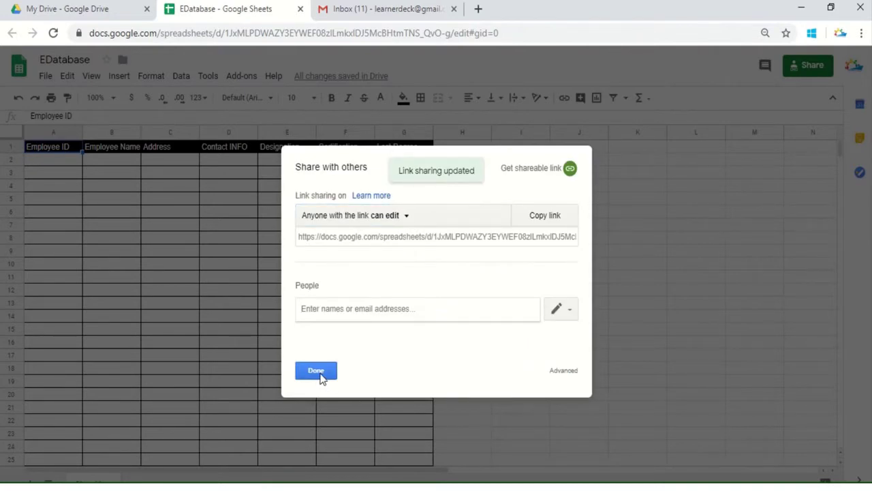
pyautogui.click(320, 374)
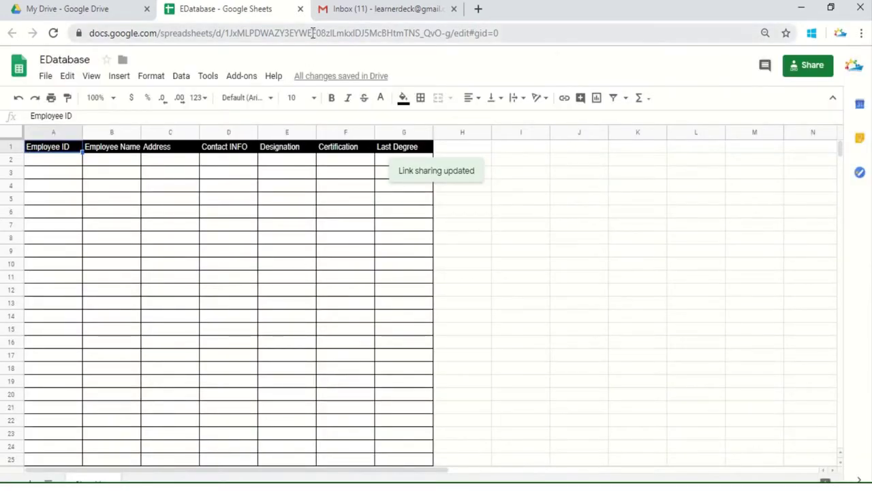
pyautogui.click(313, 33)
pyautogui.click(287, 292)
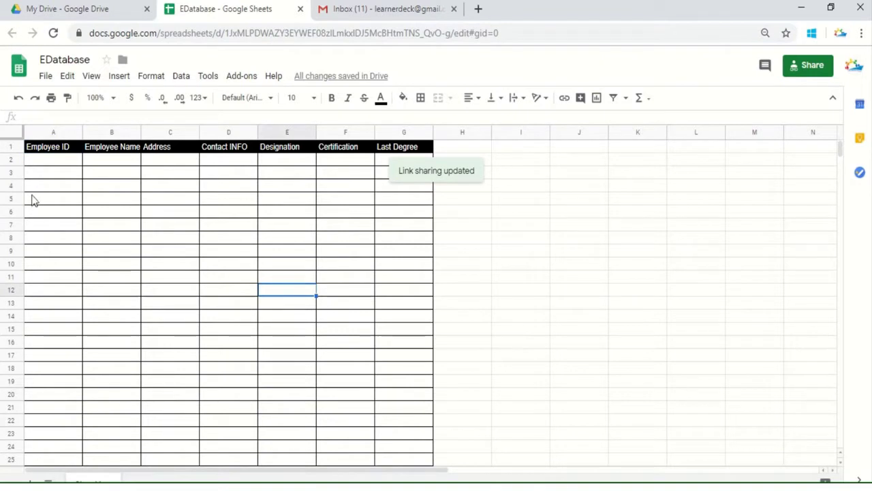
pyautogui.click(60, 200)
pyautogui.click(60, 150)
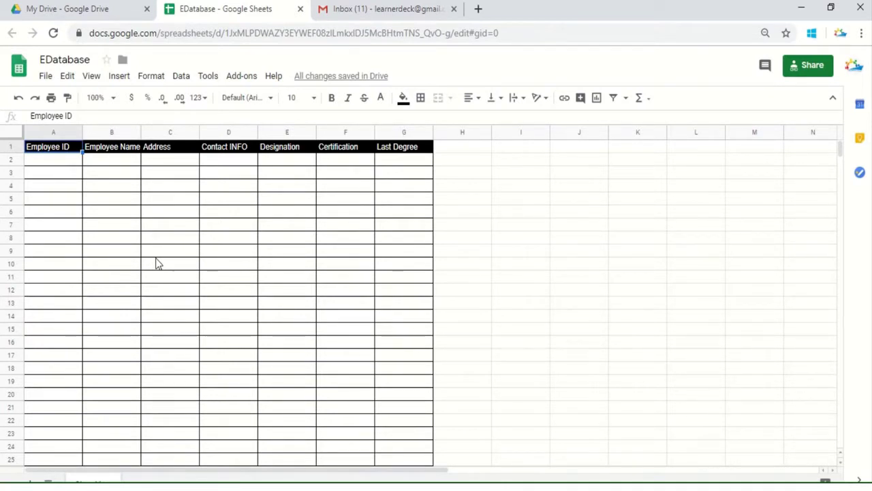
pyautogui.click(67, 164)
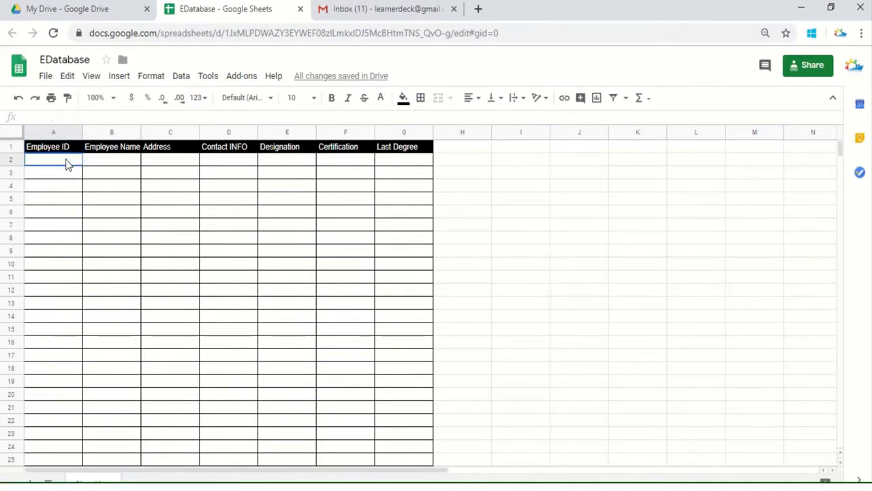
pyautogui.click(80, 183)
pyautogui.click(63, 164)
# Switch the spreadsheet's link sharing to Off - Specific people, save it and finish sharing
pyautogui.click(803, 72)
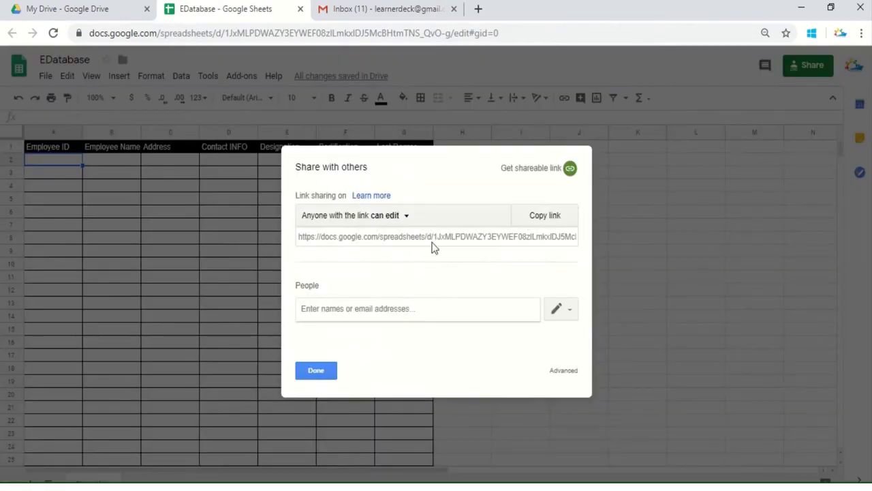
pyautogui.click(414, 225)
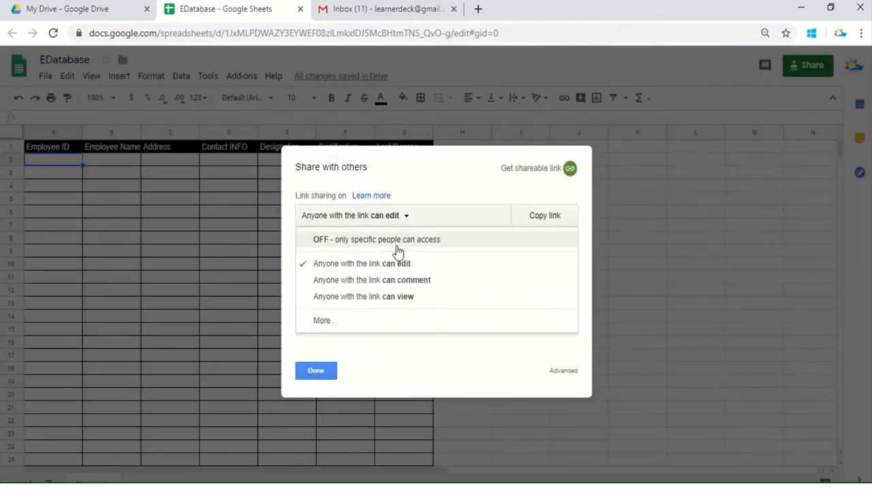
pyautogui.click(341, 319)
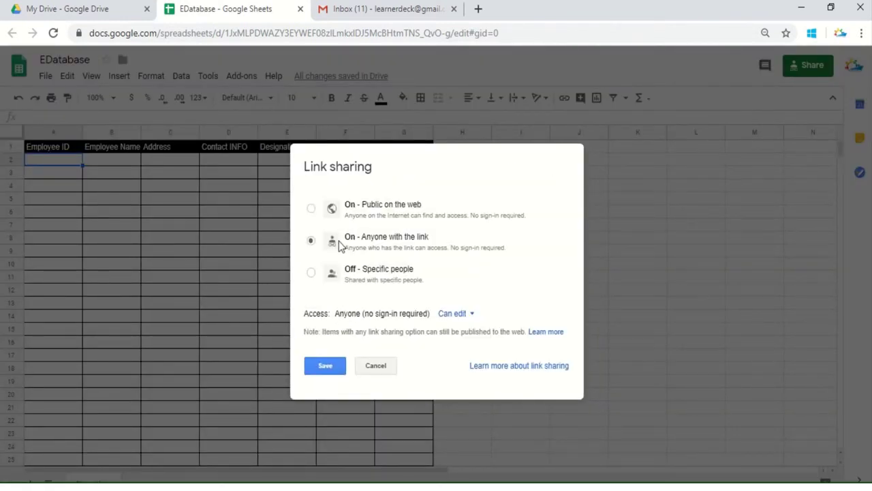
pyautogui.click(311, 272)
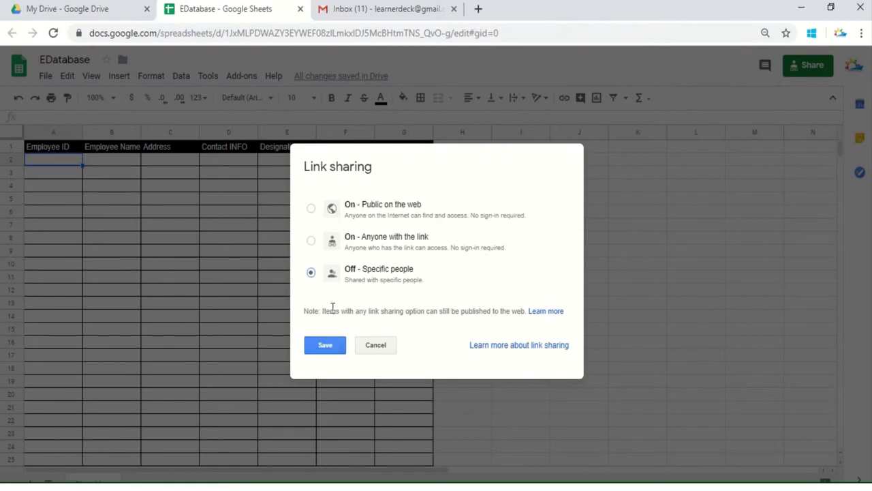
pyautogui.click(326, 347)
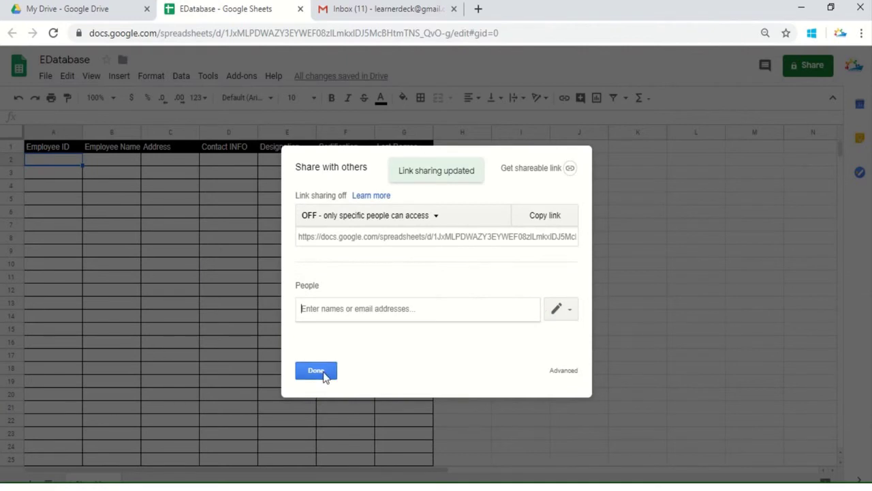
pyautogui.click(324, 375)
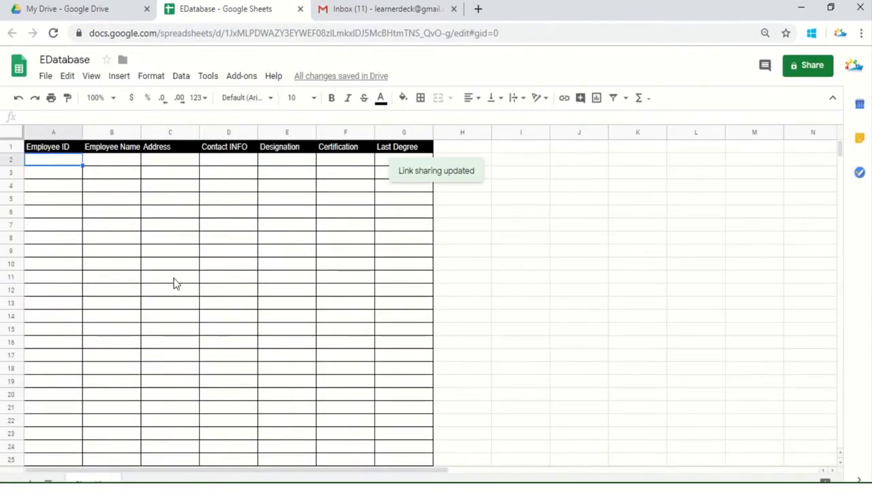